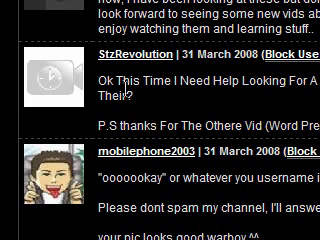
{"action": "scroll", "coordinate": [155, 80], "scroll_direction": "right", "scroll_amount": 2}
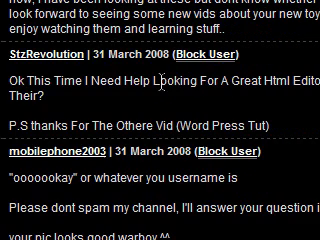
{"action": "scroll", "coordinate": [183, 81], "scroll_direction": "right", "scroll_amount": 2}
{"action": "scroll", "coordinate": [196, 80], "scroll_direction": "right", "scroll_amount": 2}
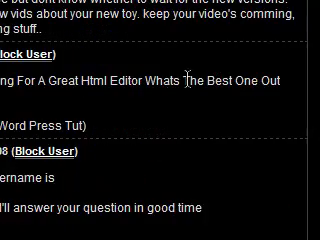
{"action": "scroll", "coordinate": [185, 80], "scroll_direction": "right", "scroll_amount": 2}
{"action": "scroll", "coordinate": [172, 80], "scroll_direction": "left", "scroll_amount": 6}
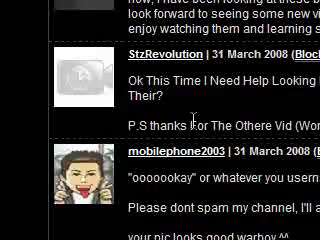
{"action": "scroll", "coordinate": [240, 122], "scroll_direction": "right", "scroll_amount": 2}
{"action": "scroll", "coordinate": [205, 122], "scroll_direction": "right", "scroll_amount": 2}
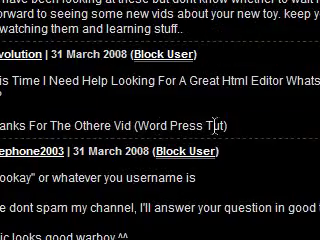
{"action": "scroll", "coordinate": [172, 124], "scroll_direction": "left", "scroll_amount": 2}
{"action": "scroll", "coordinate": [110, 120], "scroll_direction": "left", "scroll_amount": 2}
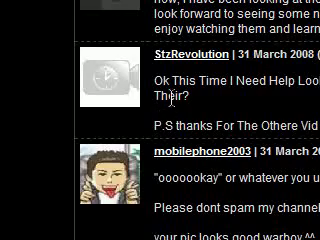
{"action": "scroll", "coordinate": [172, 96], "scroll_direction": "right", "scroll_amount": 4}
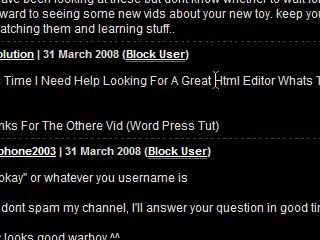
{"action": "scroll", "coordinate": [130, 80], "scroll_direction": "left", "scroll_amount": 3}
{"action": "scroll", "coordinate": [129, 80], "scroll_direction": "right", "scroll_amount": 4}
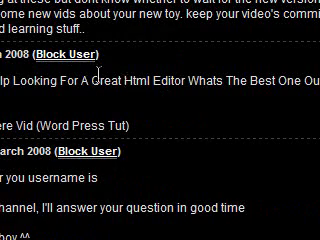
{"action": "scroll", "coordinate": [99, 73], "scroll_direction": "left", "scroll_amount": 4}
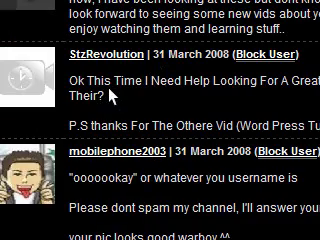
{"action": "scroll", "coordinate": [111, 95], "scroll_direction": "right", "scroll_amount": 4}
{"action": "scroll", "coordinate": [162, 90], "scroll_direction": "left", "scroll_amount": 3}
{"action": "scroll", "coordinate": [160, 88], "scroll_direction": "left", "scroll_amount": 4}
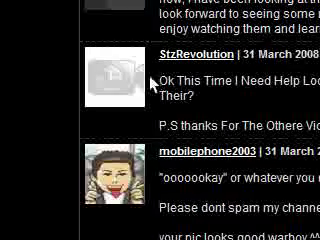
{"action": "scroll", "coordinate": [152, 85], "scroll_direction": "right", "scroll_amount": 3}
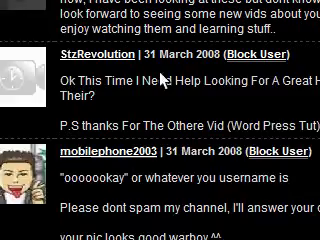
{"action": "scroll", "coordinate": [161, 78], "scroll_direction": "right", "scroll_amount": 2}
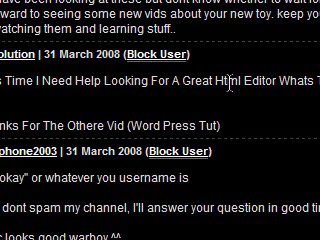
{"action": "scroll", "coordinate": [229, 84], "scroll_direction": "right", "scroll_amount": 2}
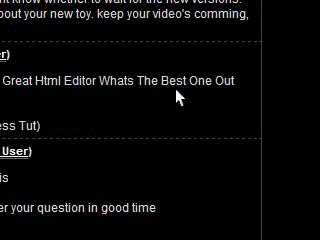
{"action": "scroll", "coordinate": [176, 96], "scroll_direction": "left", "scroll_amount": 3}
{"action": "scroll", "coordinate": [95, 72], "scroll_direction": "left", "scroll_amount": 2}
{"action": "scroll", "coordinate": [105, 76], "scroll_direction": "left", "scroll_amount": 3}
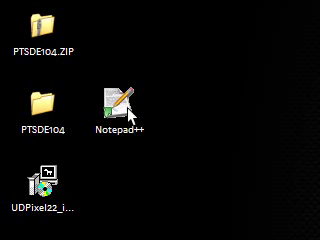
Launch Notepad++ from its desktop icon to get a blank new document.
{"action": "double_click", "coordinate": [128, 100]}
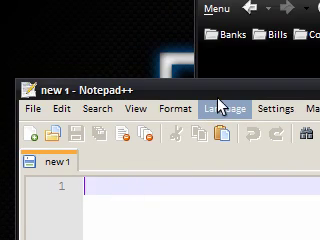
Choose HTML from the Language menu for the blank document.
{"action": "left_click", "coordinate": [220, 108]}
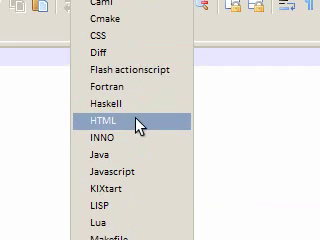
{"action": "left_click", "coordinate": [139, 124]}
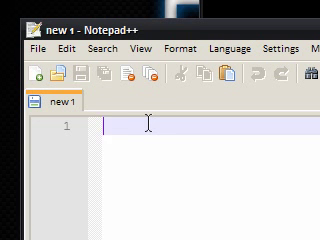
{"action": "type", "text": "<html"}
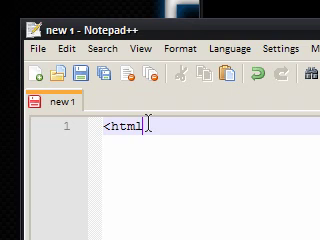
{"action": "type", "text": ">"}
Type the three lines <html>, <title>Hello YouTube</title> and </html>.
{"action": "key", "text": "Return"}
{"action": "type", "text": "<title"}
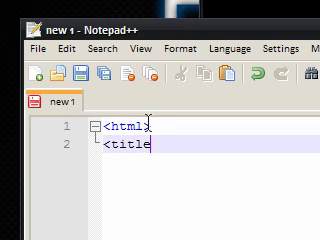
{"action": "type", "text": ">Hello YouTube<"}
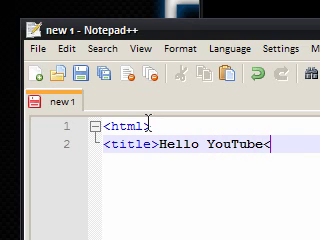
{"action": "type", "text": "le>"}
{"action": "key", "text": "Return"}
{"action": "type", "text": "</htm"}
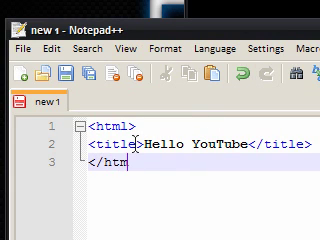
{"action": "type", "text": "l>"}
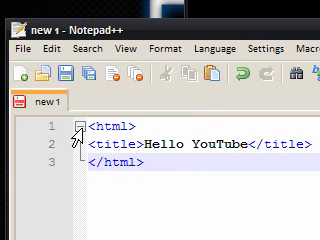